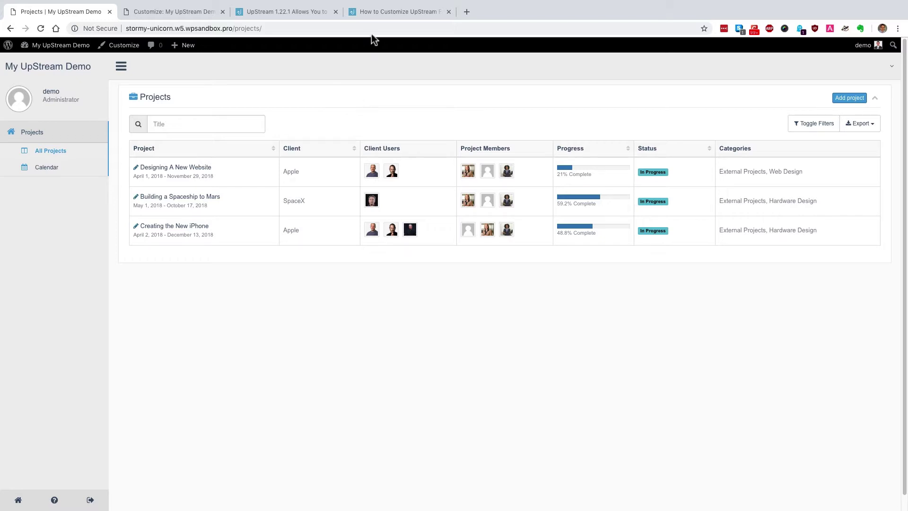
Scroll through the guide's project and task modal CSS class code blocks, then back to the top
{"action": "left_click", "coordinate": [375, 14]}
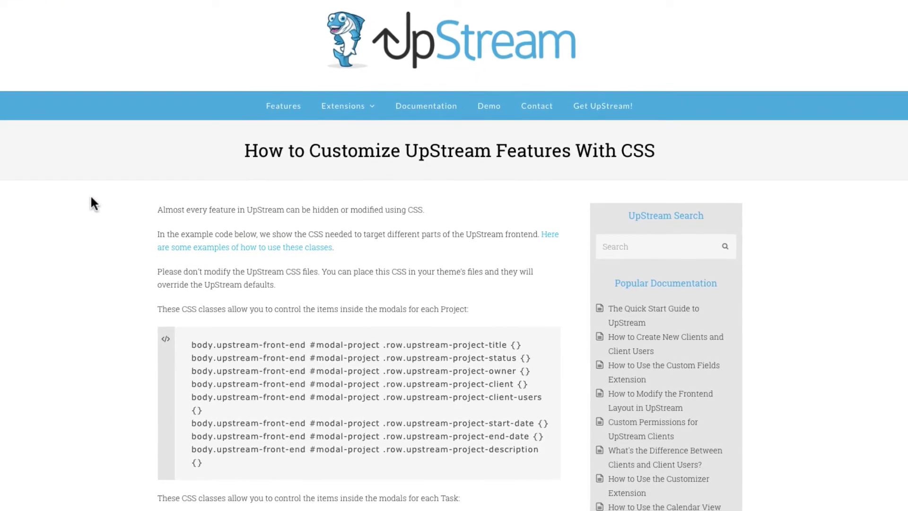
{"action": "scroll", "coordinate": [90, 199], "scroll_direction": "down", "scroll_amount": 2}
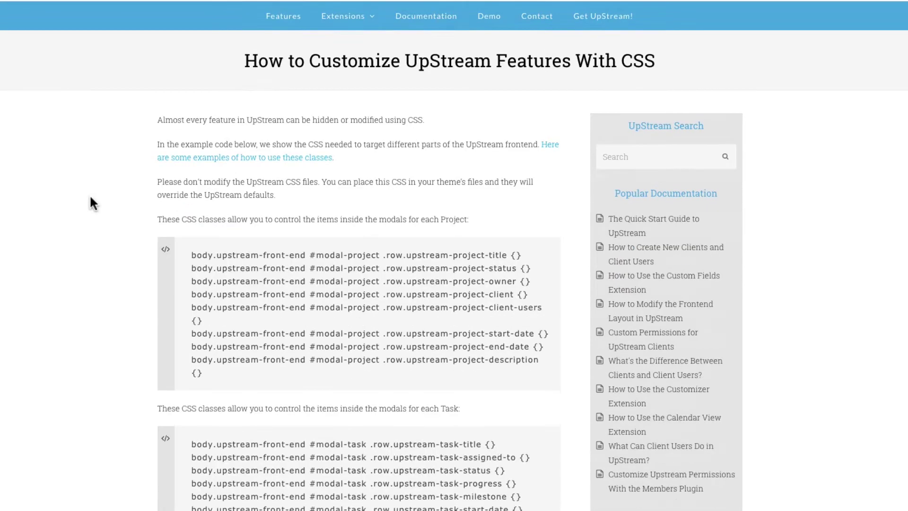
{"action": "scroll", "coordinate": [90, 198], "scroll_direction": "down", "scroll_amount": 3}
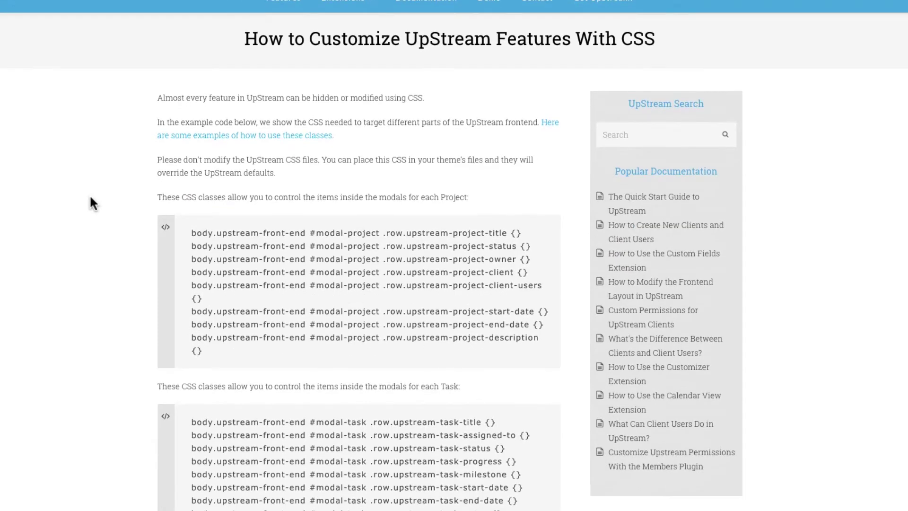
{"action": "scroll", "coordinate": [90, 198], "scroll_direction": "down", "scroll_amount": 5}
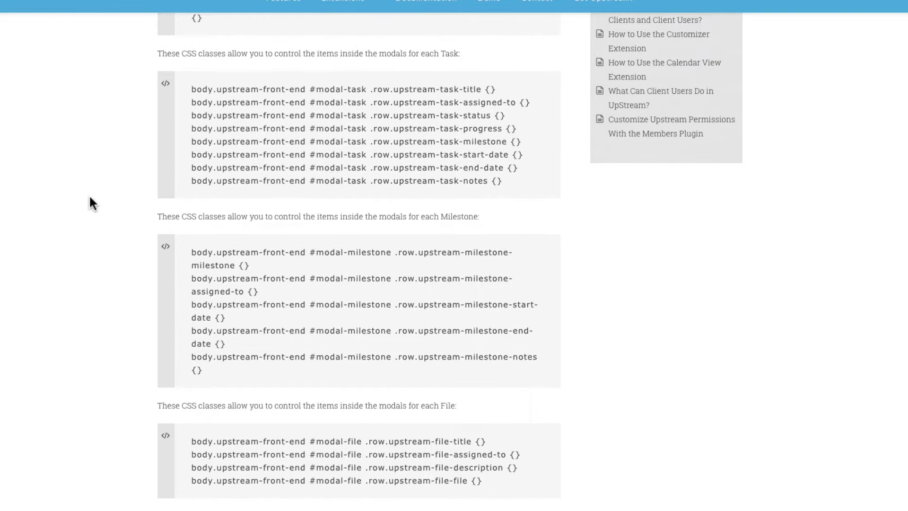
{"action": "scroll", "coordinate": [90, 198], "scroll_direction": "up", "scroll_amount": 10}
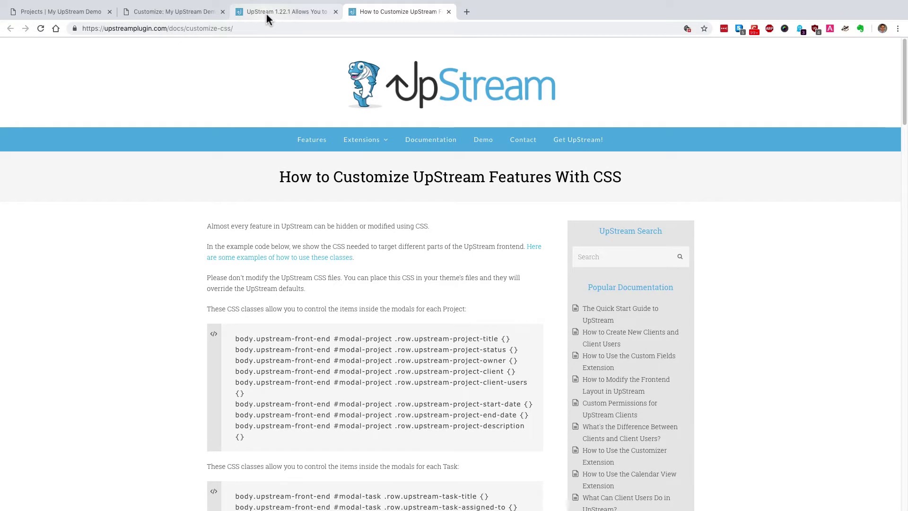
Read Example #1's avatar-hiding CSS in the 1.22.1 post, then return to the Customizer
{"action": "left_click", "coordinate": [266, 14]}
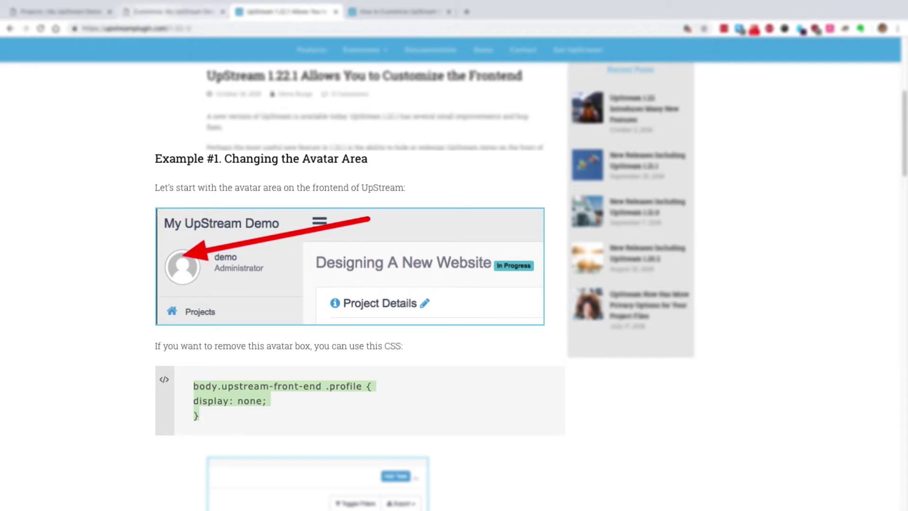
{"action": "left_click", "coordinate": [155, 13]}
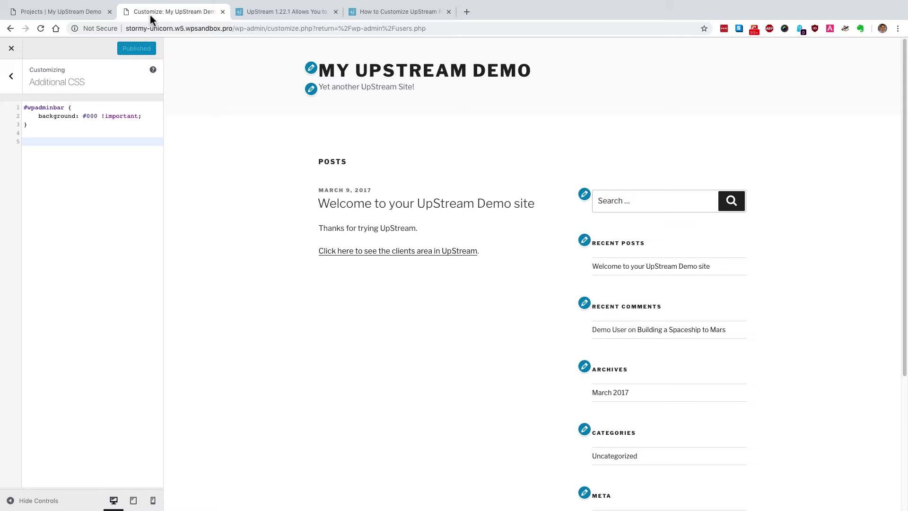
Copy body.upstream-front-end .profile { display: none; } from the blog post into line 5 of Additional CSS
{"action": "left_click", "coordinate": [13, 82]}
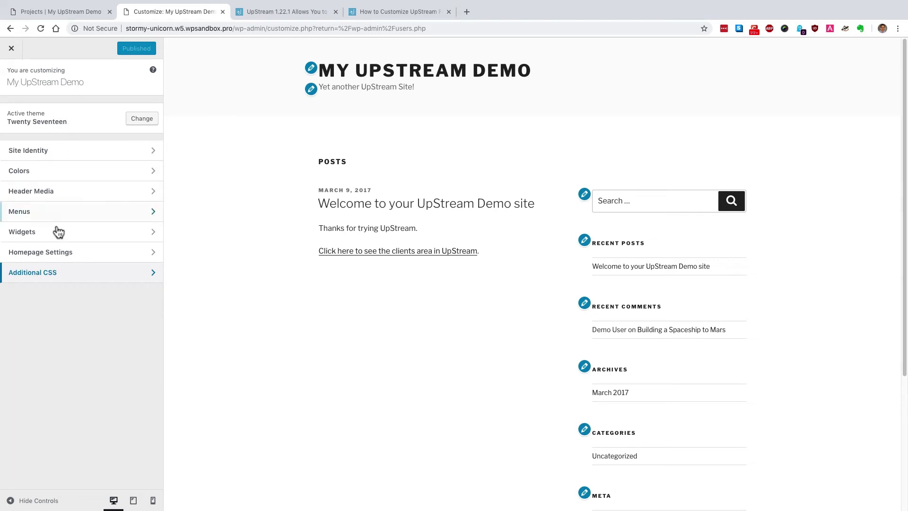
{"action": "left_click", "coordinate": [45, 276]}
{"action": "left_click", "coordinate": [55, 169]}
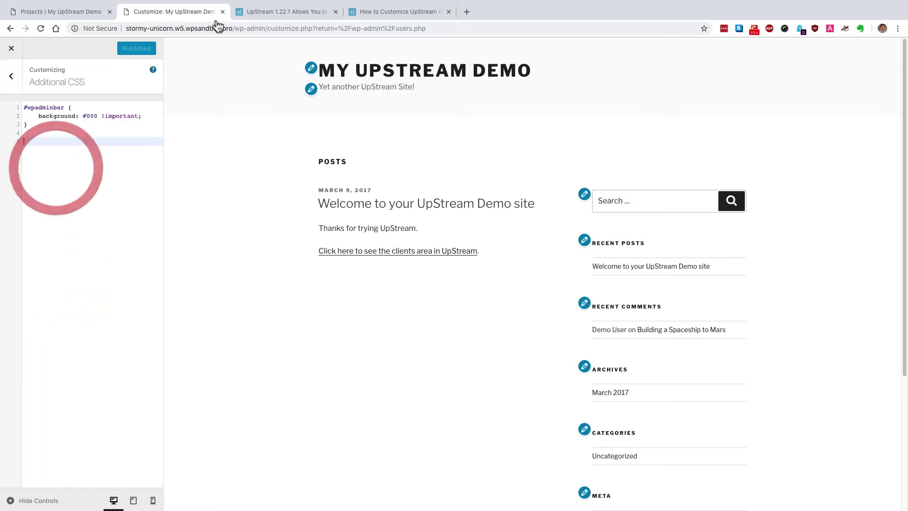
{"action": "left_click", "coordinate": [261, 11]}
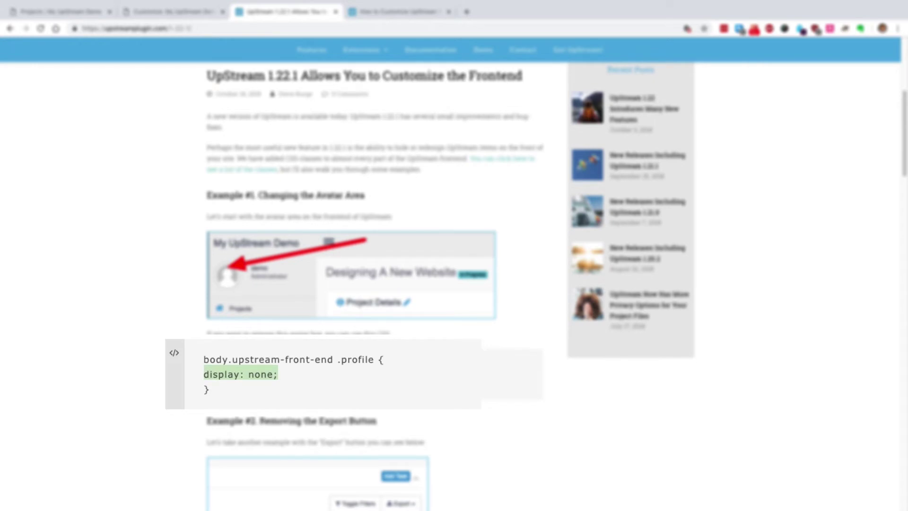
{"action": "left_click", "coordinate": [235, 374]}
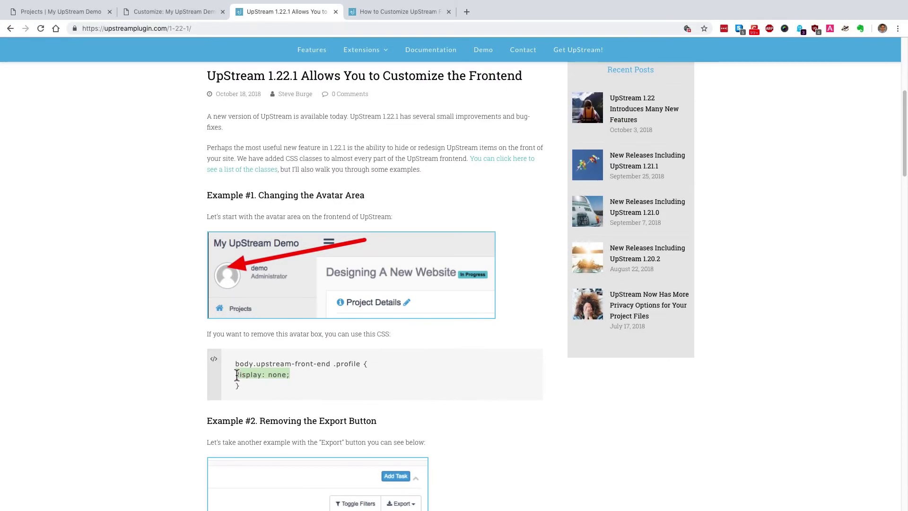
{"action": "left_click_drag", "start_coordinate": [249, 399], "coordinate": [233, 365]}
{"action": "key", "text": "super+c"}
{"action": "left_click", "coordinate": [148, 14]}
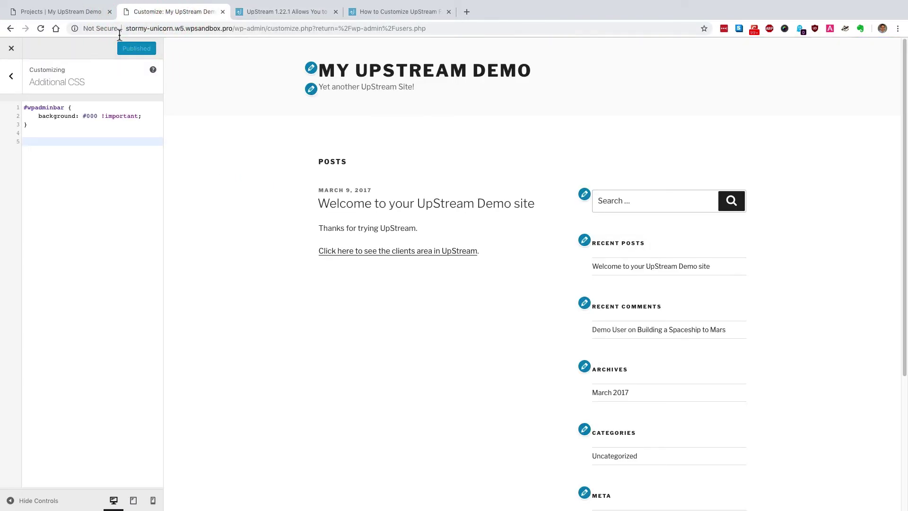
{"action": "key", "text": "super+v"}
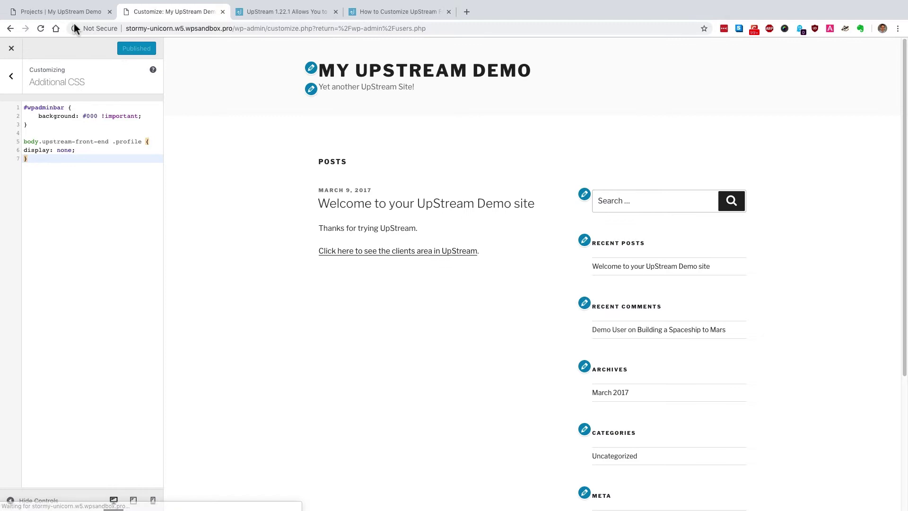
Reload the Projects page to check the avatar box is gone, then scroll the post to Example #2
{"action": "left_click", "coordinate": [65, 11]}
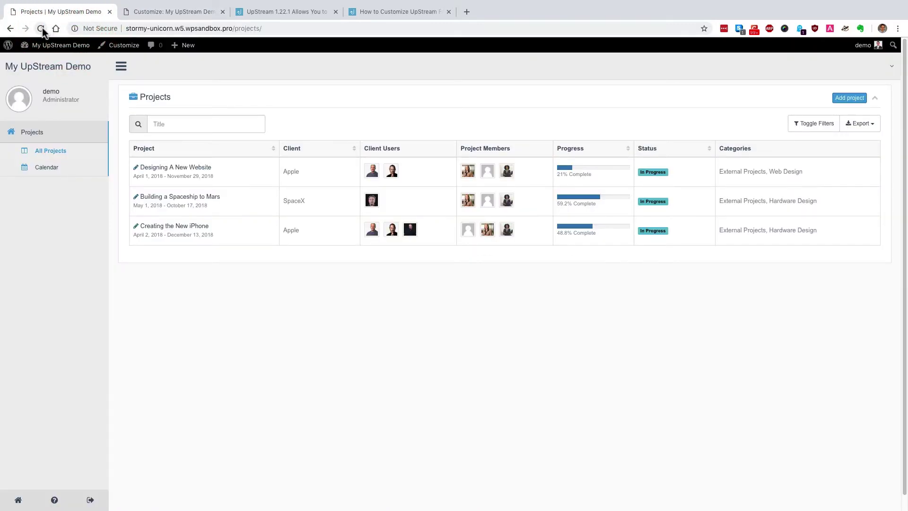
{"action": "left_click", "coordinate": [41, 29]}
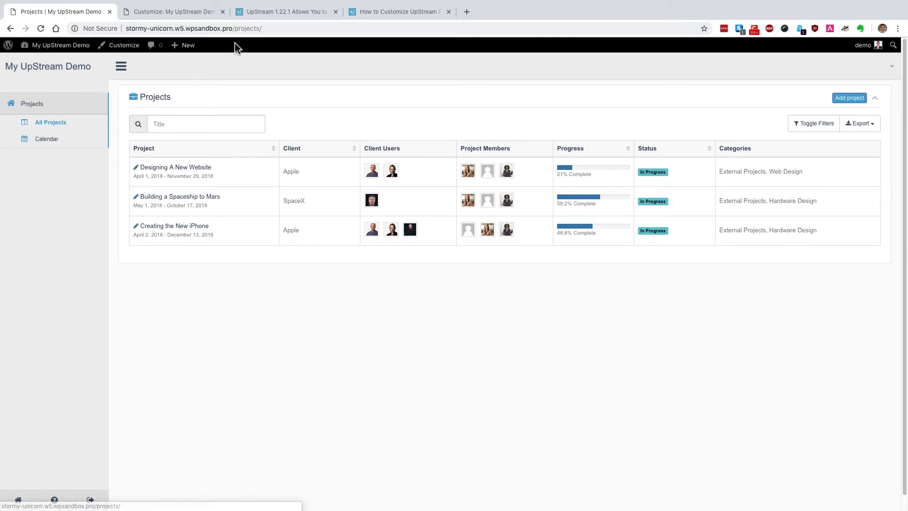
{"action": "left_click", "coordinate": [259, 13]}
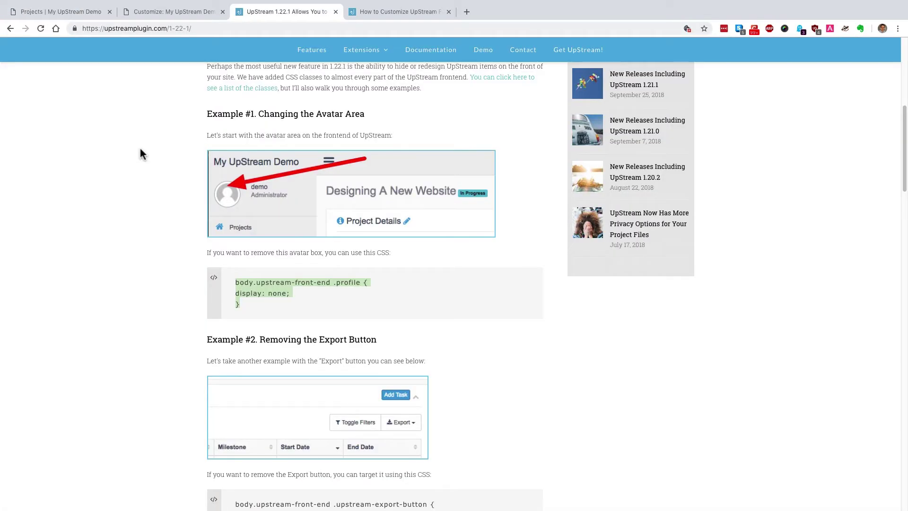
{"action": "scroll", "coordinate": [140, 150], "scroll_direction": "down", "scroll_amount": 1}
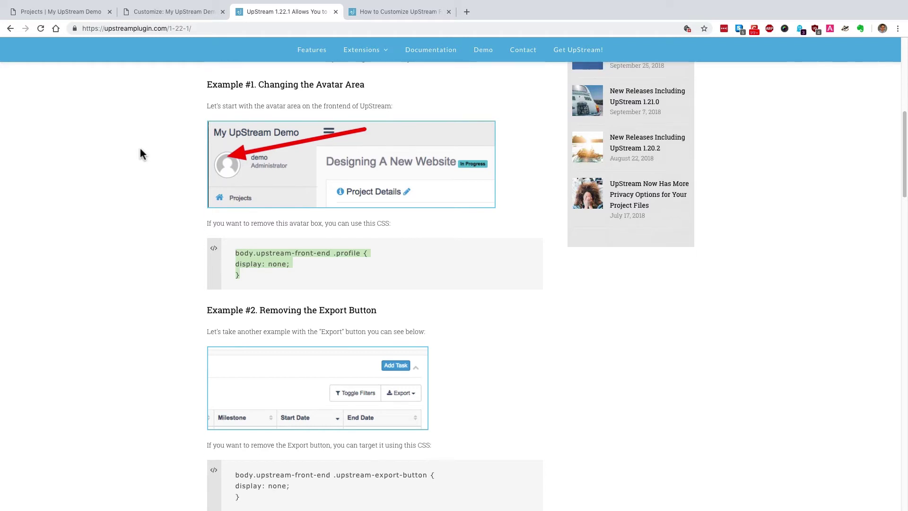
{"action": "scroll", "coordinate": [140, 150], "scroll_direction": "down", "scroll_amount": 2}
{"action": "scroll", "coordinate": [140, 149], "scroll_direction": "down", "scroll_amount": 1}
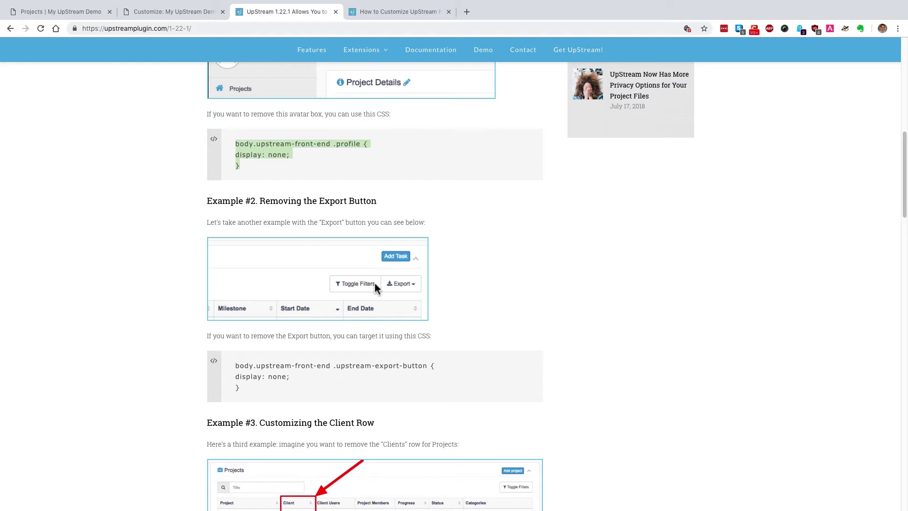
Check the Export options on the Designing A New Website project's Milestones table
{"action": "left_click", "coordinate": [69, 11]}
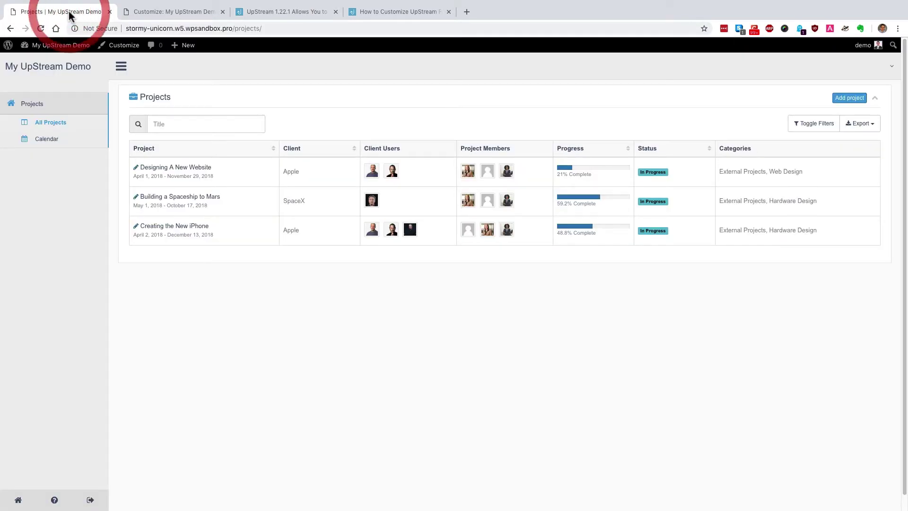
{"action": "left_click", "coordinate": [160, 170]}
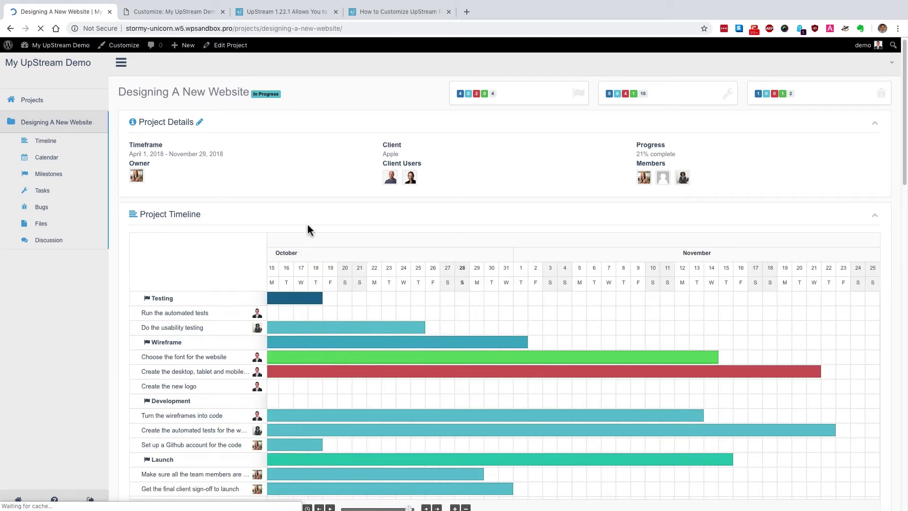
{"action": "scroll", "coordinate": [308, 230], "scroll_direction": "down", "scroll_amount": 5}
{"action": "scroll", "coordinate": [307, 229], "scroll_direction": "down", "scroll_amount": 10}
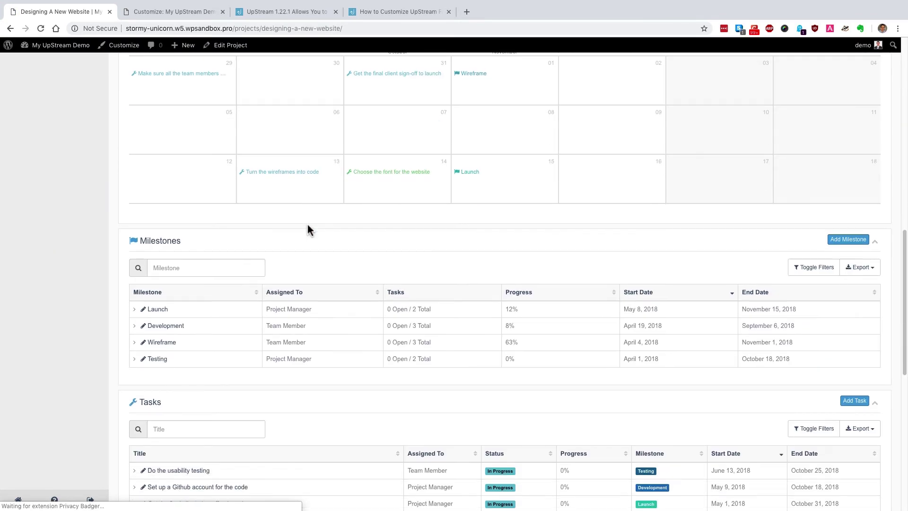
{"action": "left_click", "coordinate": [873, 147]}
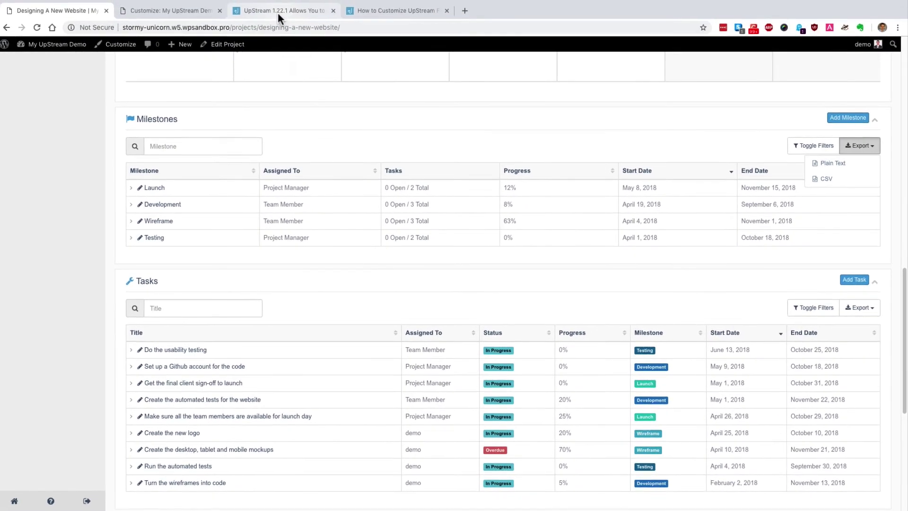
Select Example #2's .upstream-export-button { display: none; } rule in the blog post
{"action": "left_click", "coordinate": [279, 17]}
{"action": "left_click_drag", "start_coordinate": [240, 376], "coordinate": [204, 361]}
{"action": "key", "text": "ctrl+c"}
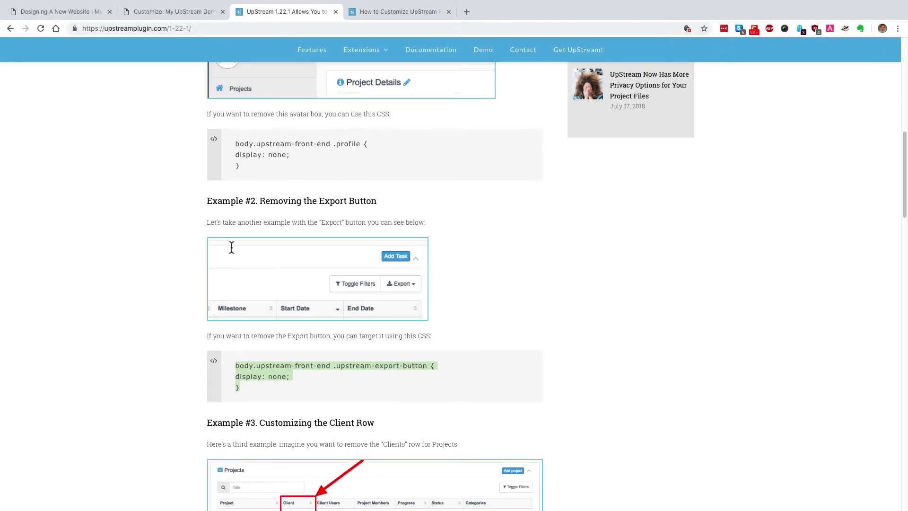
Paste the .upstream-export-button rule on a new line in Additional CSS and publish
{"action": "left_click", "coordinate": [175, 11]}
{"action": "left_click", "coordinate": [74, 167]}
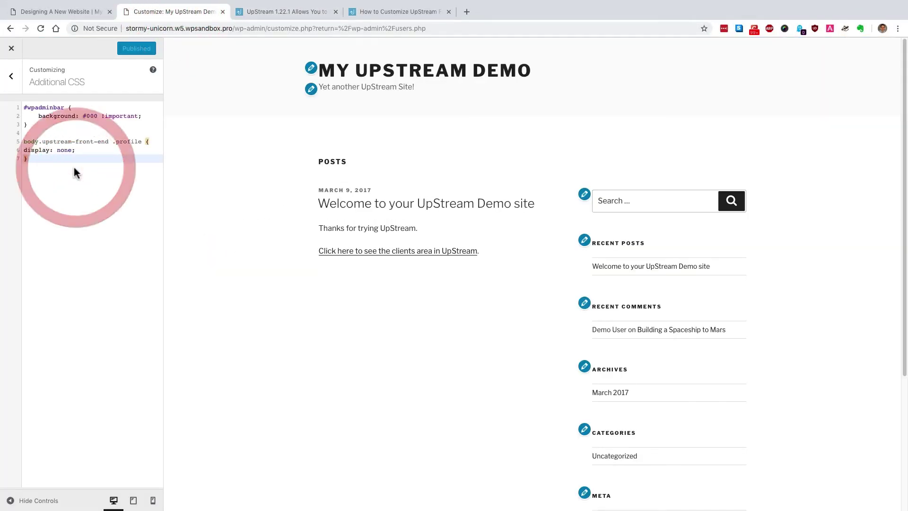
{"action": "key", "text": "Return"}
{"action": "key", "text": "Return"}
{"action": "key", "text": "ctrl+v"}
{"action": "left_click", "coordinate": [124, 49]}
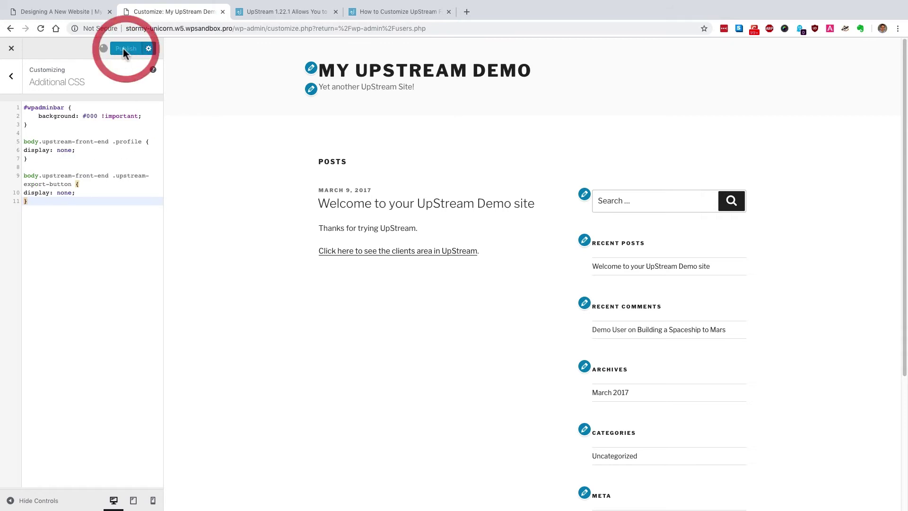
Reload the Designing A New Website project page to confirm the Export buttons are gone
{"action": "left_click", "coordinate": [66, 13]}
{"action": "left_click", "coordinate": [40, 30]}
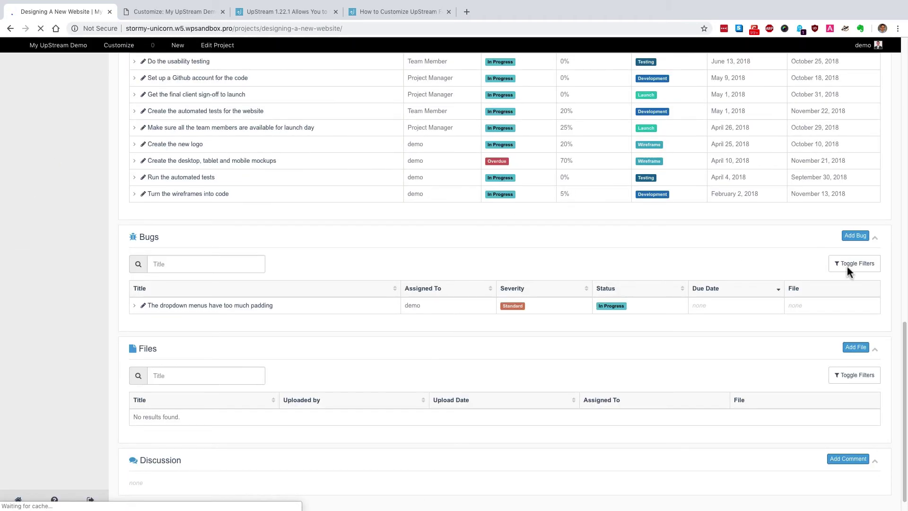
{"action": "scroll", "coordinate": [847, 266], "scroll_direction": "up", "scroll_amount": 6}
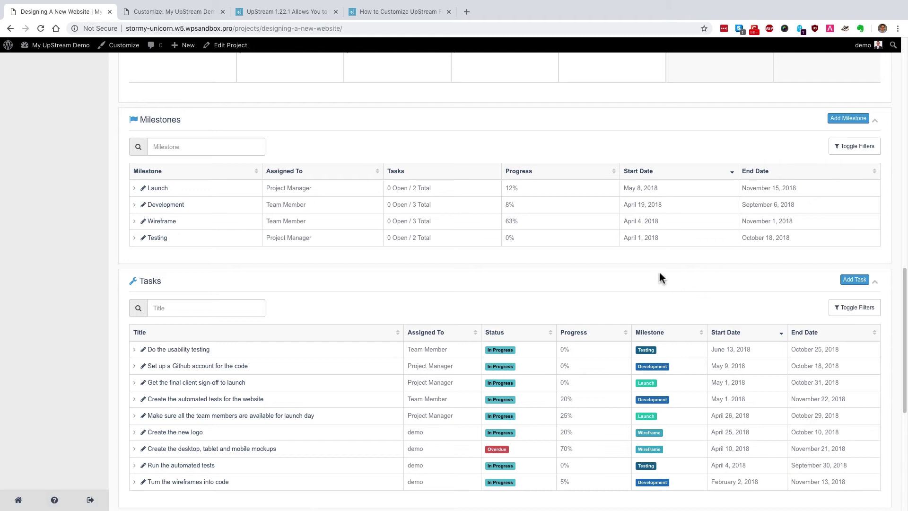
Scroll the article toward Example #3, view All Projects with its Client column, then return to the article
{"action": "left_click", "coordinate": [260, 14]}
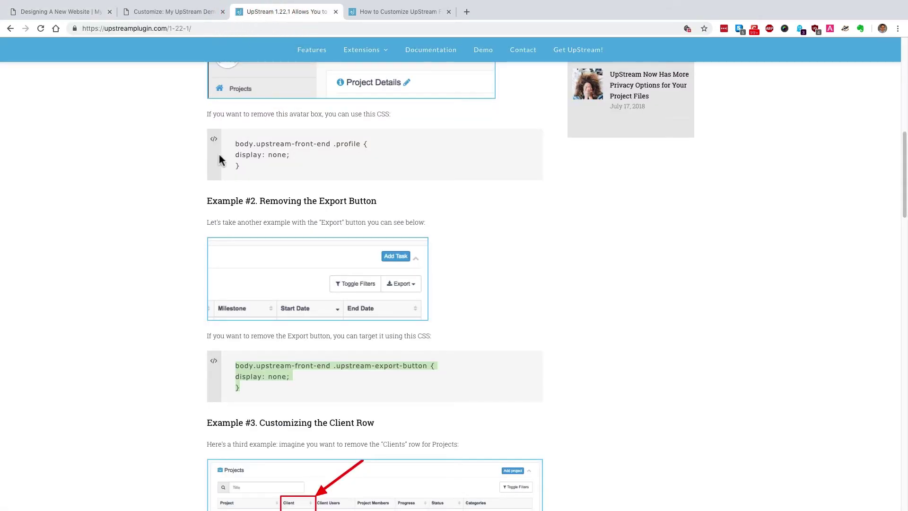
{"action": "scroll", "coordinate": [219, 156], "scroll_direction": "down", "scroll_amount": 5}
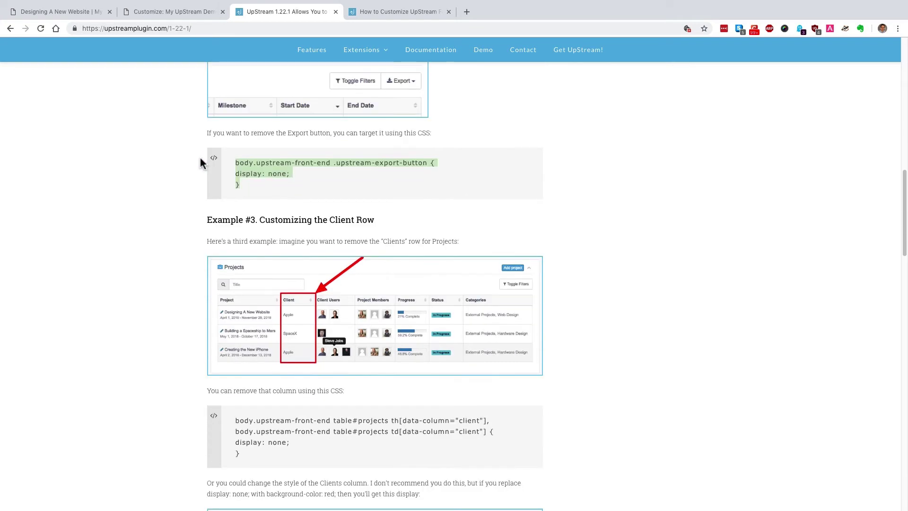
{"action": "scroll", "coordinate": [200, 163], "scroll_direction": "down", "scroll_amount": 1}
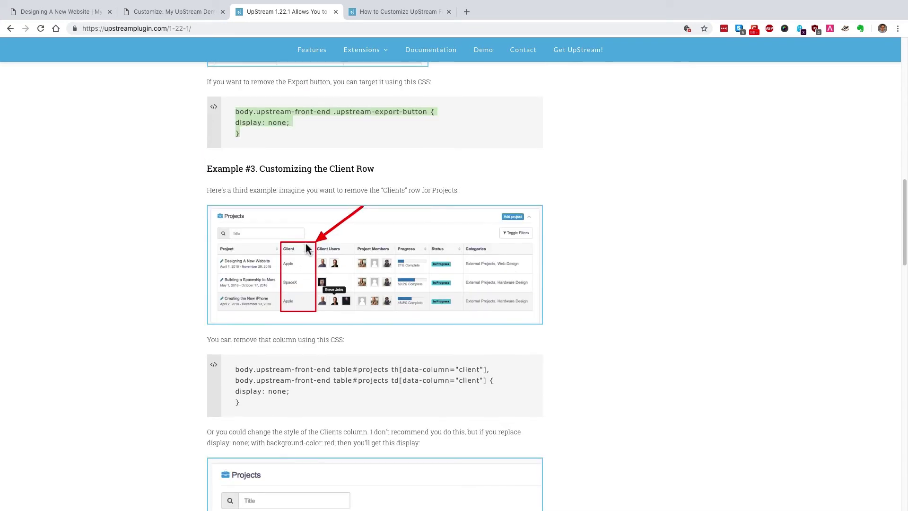
{"action": "left_click", "coordinate": [68, 18]}
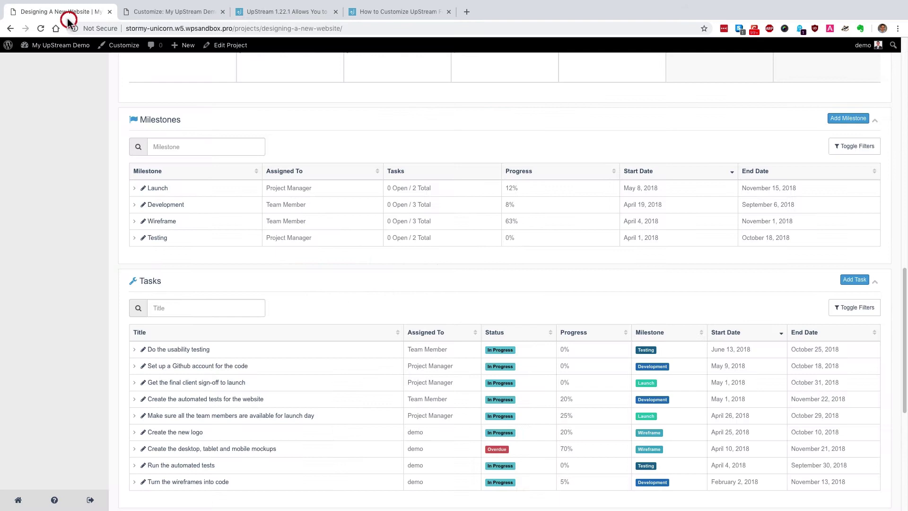
{"action": "scroll", "coordinate": [33, 133], "scroll_direction": "up", "scroll_amount": 10}
{"action": "left_click", "coordinate": [32, 106]}
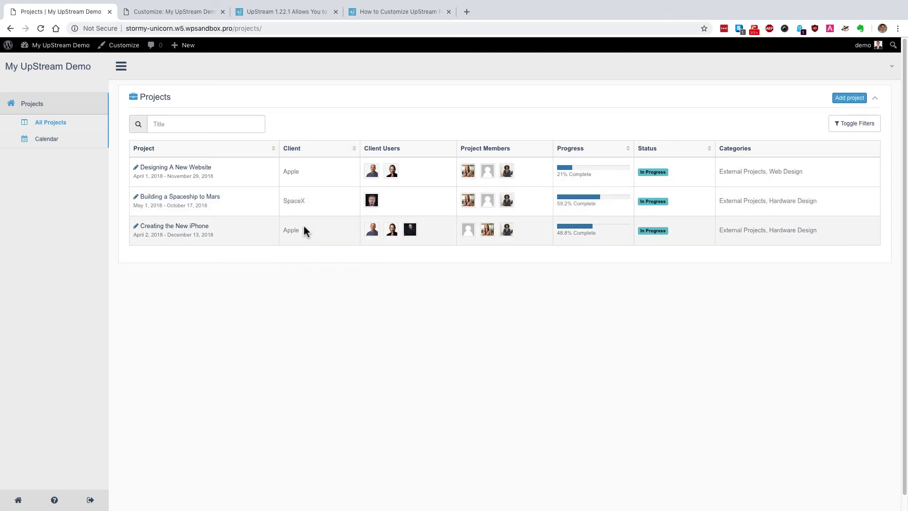
{"action": "left_click", "coordinate": [269, 14]}
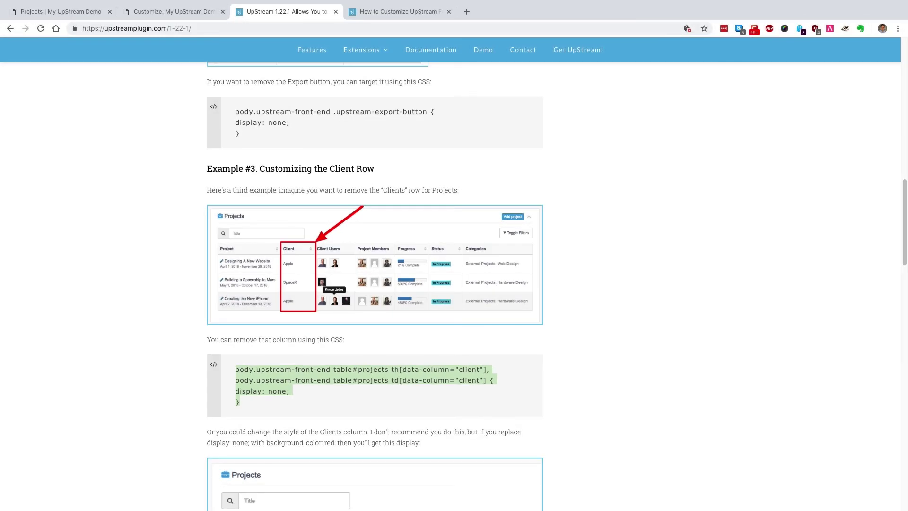
Paste the data-column="client" hiding rule after the export rule, then reload the Projects list
{"action": "left_click", "coordinate": [162, 14]}
{"action": "left_click", "coordinate": [106, 194]}
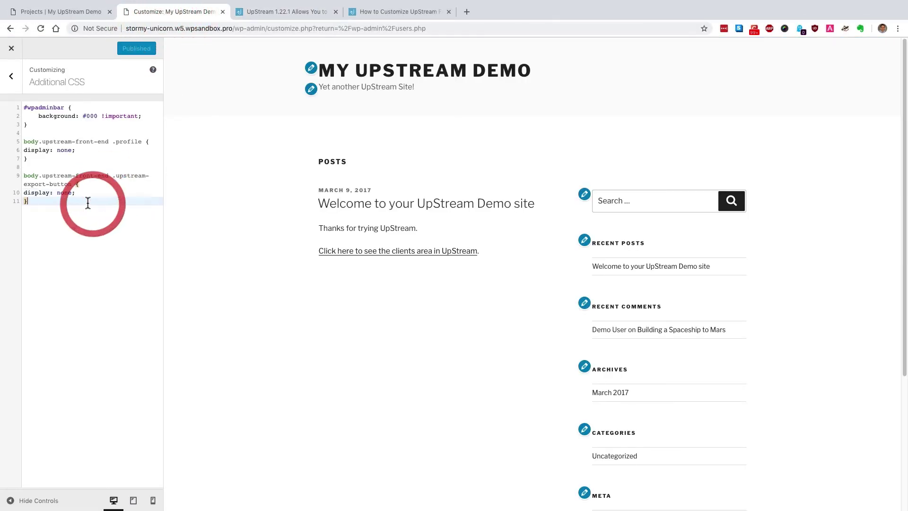
{"action": "key", "text": "Return"}
{"action": "key", "text": "Return"}
{"action": "type", "text": "body.upstream-front-end table#projects th[data-column=\"client\"], body.upstream-front-end table#projects td[data-column=\"client\"] { display: none; }"}
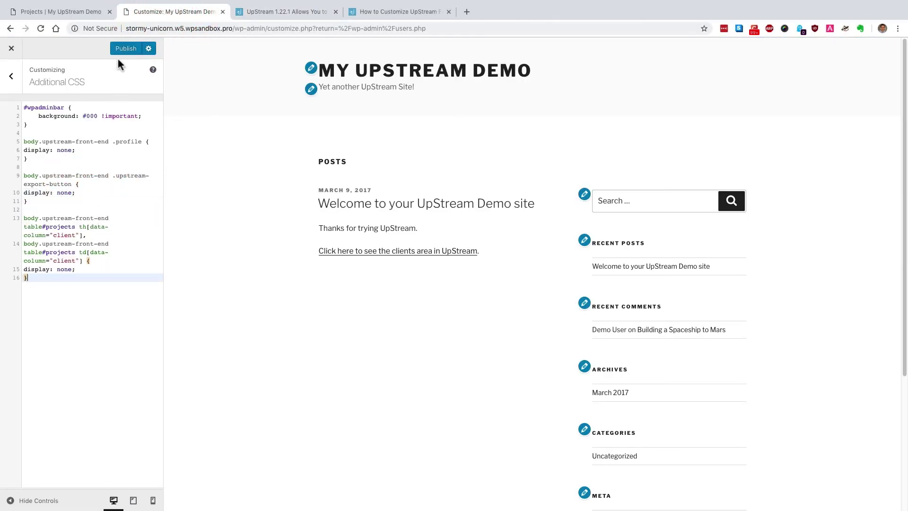
{"action": "left_click", "coordinate": [58, 14]}
{"action": "left_click", "coordinate": [41, 28]}
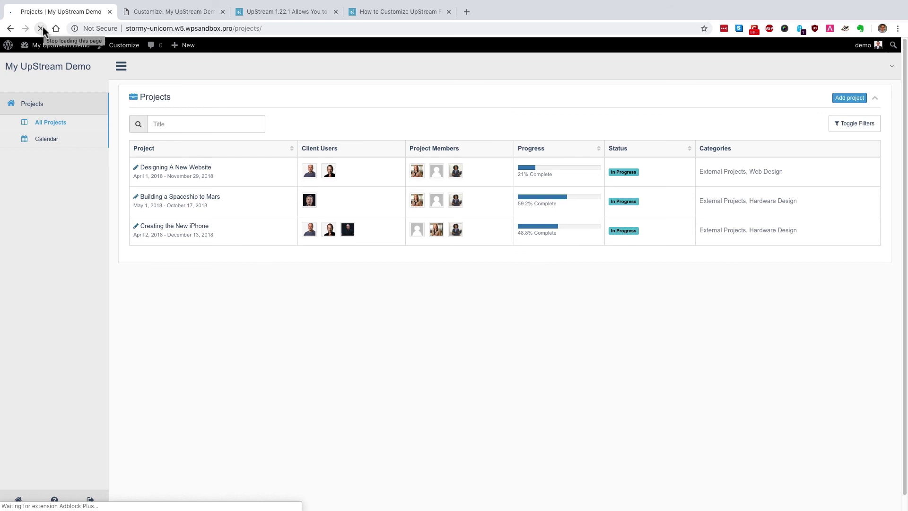
Copy the background-color: red; snippet from the article
{"action": "left_click", "coordinate": [259, 14]}
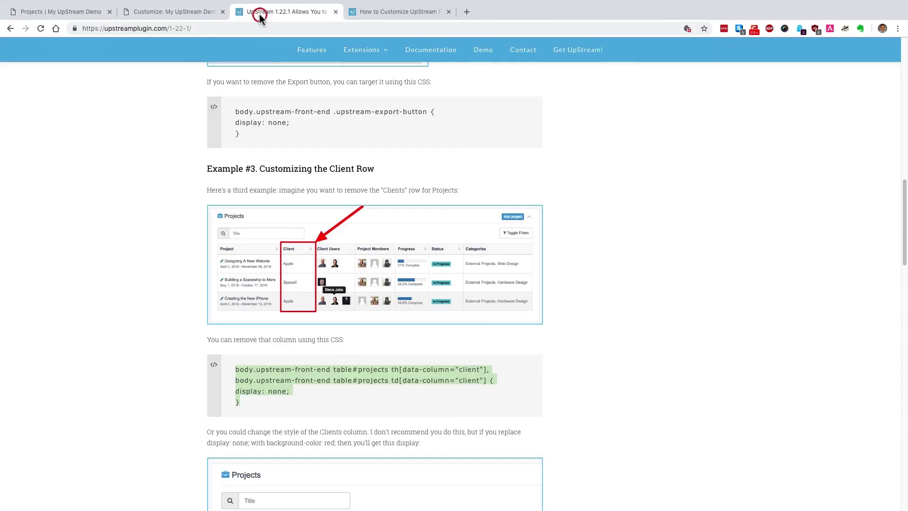
{"action": "scroll", "coordinate": [198, 212], "scroll_direction": "down", "scroll_amount": 5}
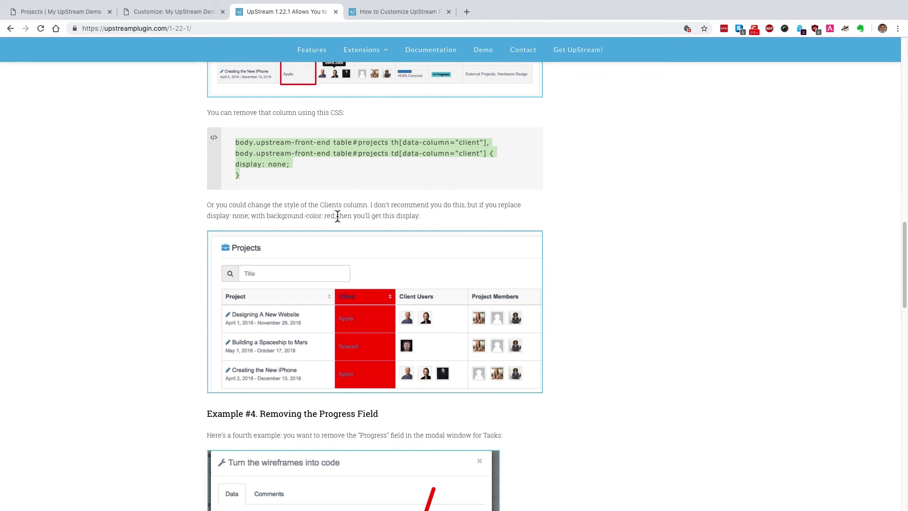
{"action": "left_click_drag", "start_coordinate": [337, 217], "coordinate": [268, 217]}
{"action": "key", "text": "ctrl+c"}
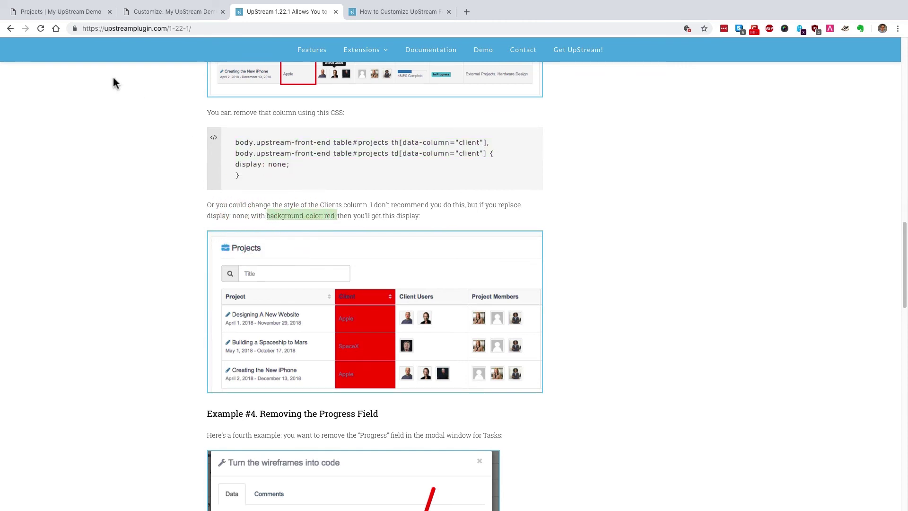
{"action": "left_click", "coordinate": [72, 11]}
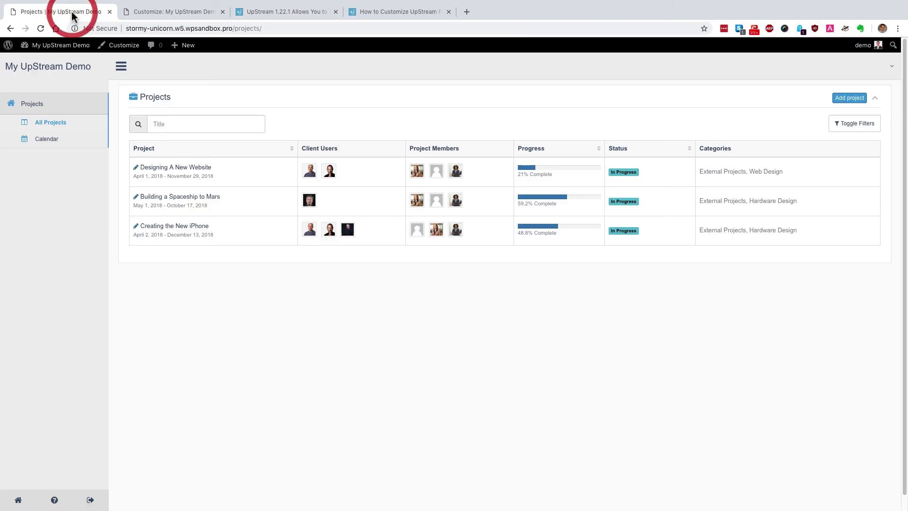
Replace display: none; with background-color: red; in the Client rule, publish, and reload Projects
{"action": "left_click", "coordinate": [138, 12]}
{"action": "left_click_drag", "start_coordinate": [79, 273], "coordinate": [24, 268]}
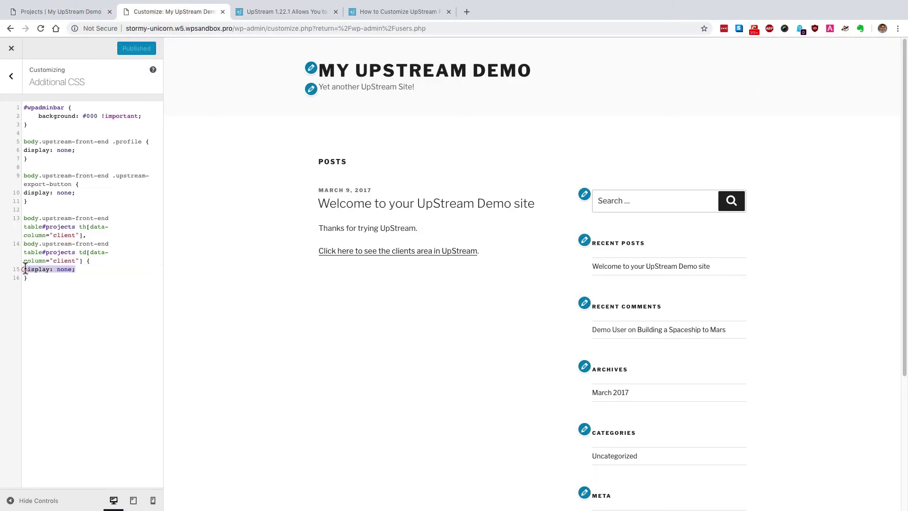
{"action": "key", "text": "ctrl+v"}
{"action": "left_click", "coordinate": [122, 52]}
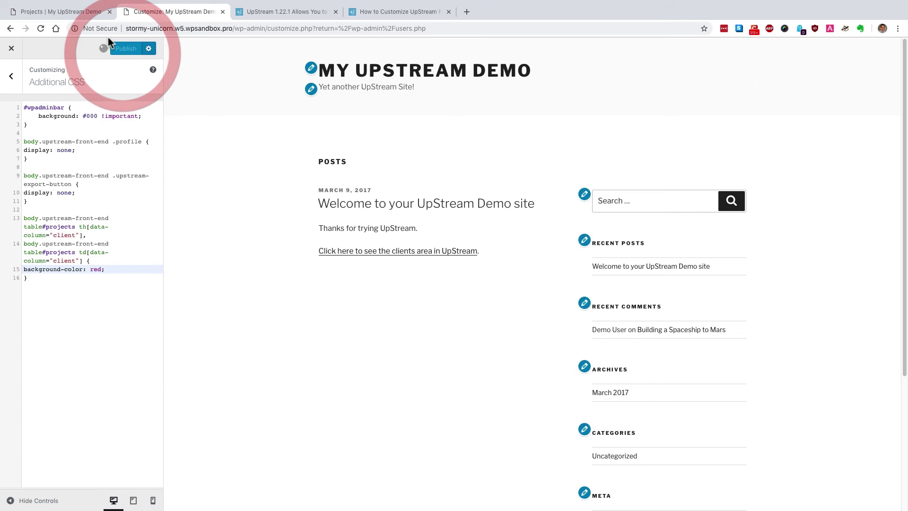
{"action": "left_click", "coordinate": [57, 12]}
{"action": "left_click", "coordinate": [40, 28]}
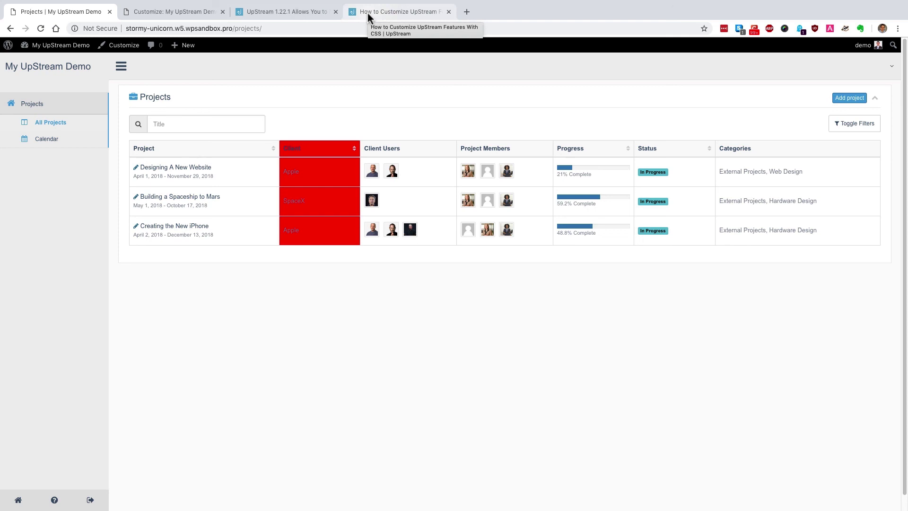
Go from the 1.22.1 blog post back to the CSS customization guide tab
{"action": "left_click", "coordinate": [280, 11]}
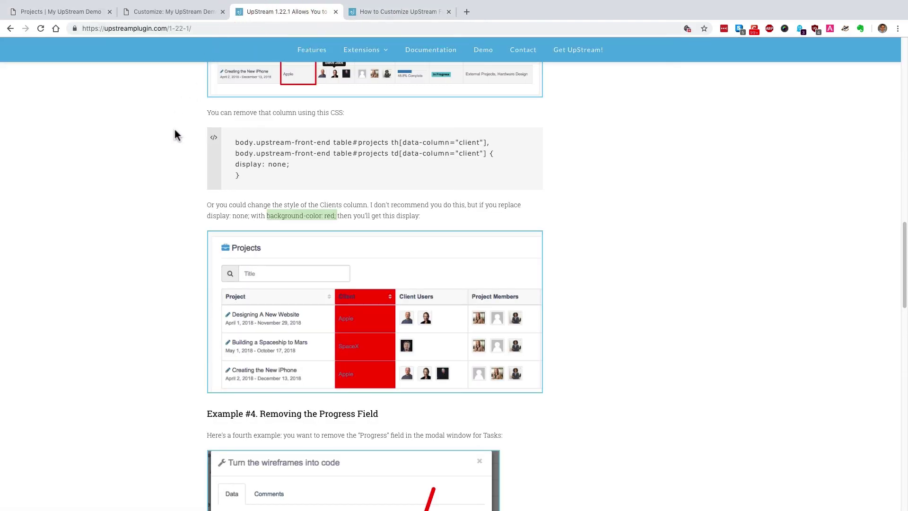
{"action": "left_click", "coordinate": [373, 14]}
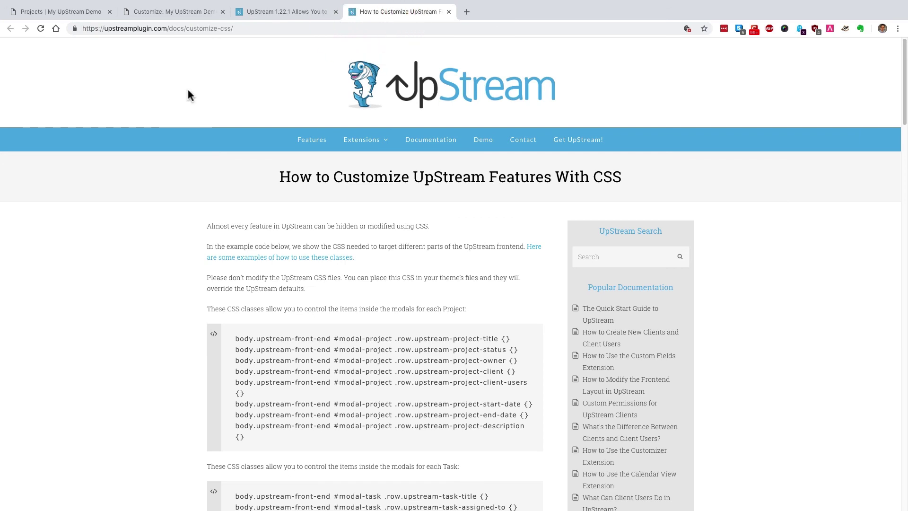